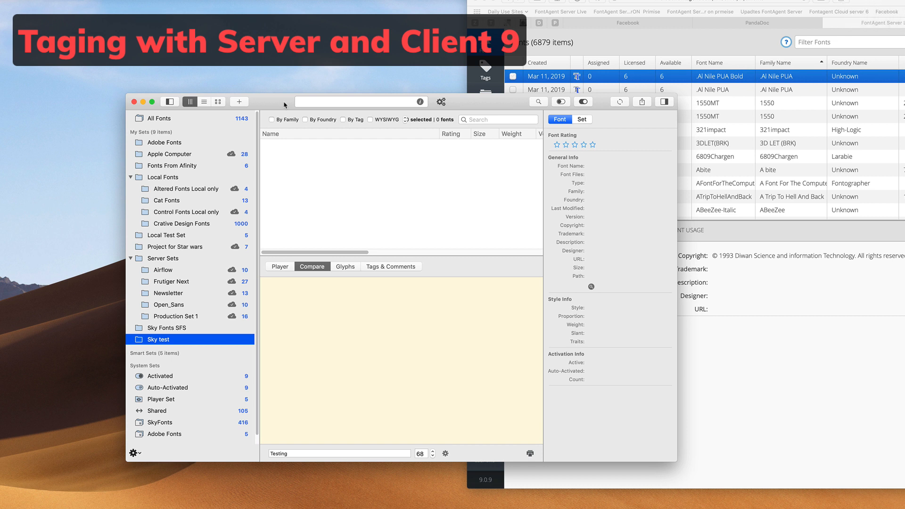
Show the Apple Computer set and select HoeflerText-BlackItalic to view its details
click(188, 154)
click(324, 156)
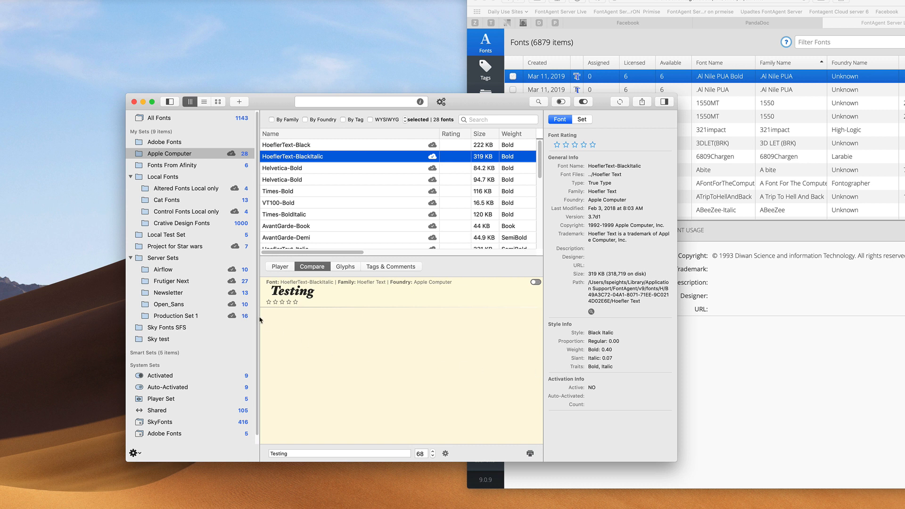
Collapse Local Fonts, select the Airflow set, and list the tags on its Tags & Comments tab
click(131, 176)
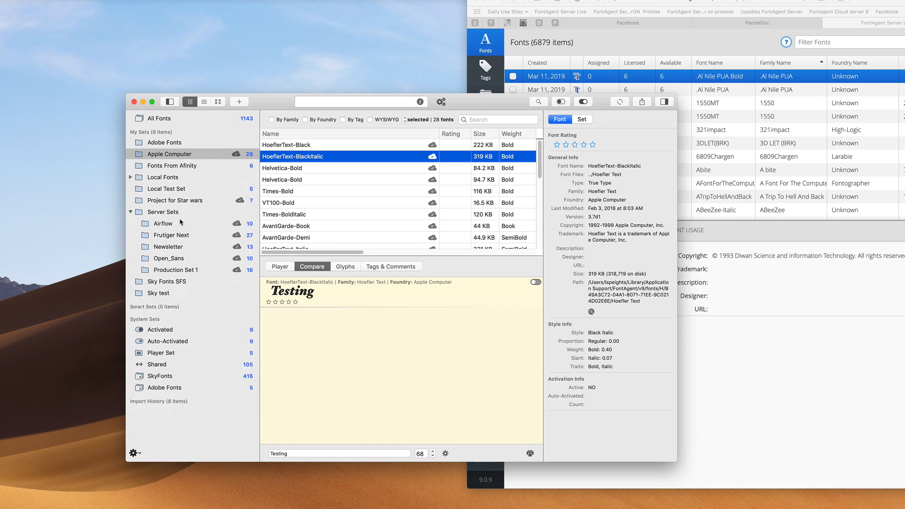
click(195, 225)
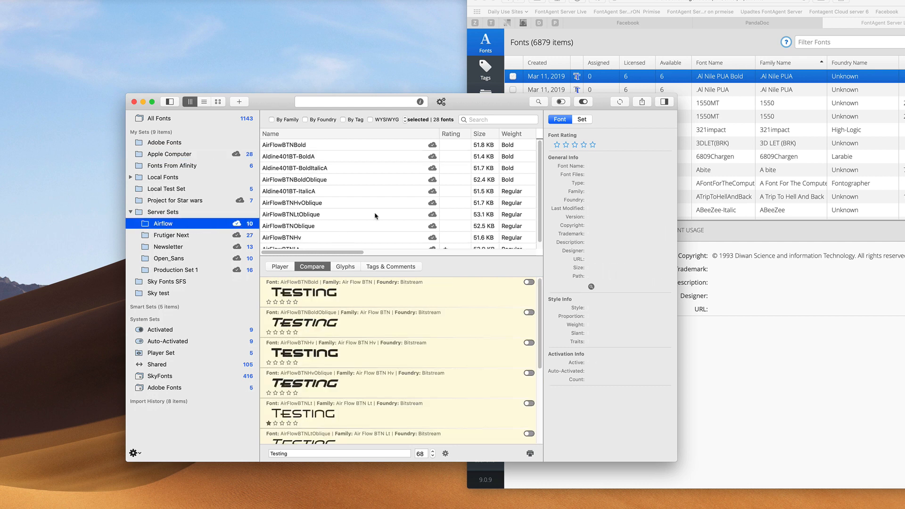
click(389, 266)
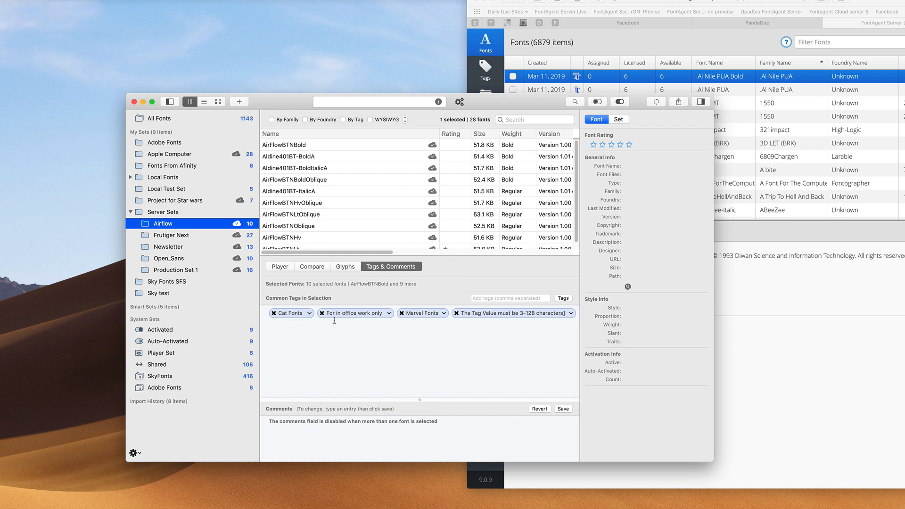
click(478, 298)
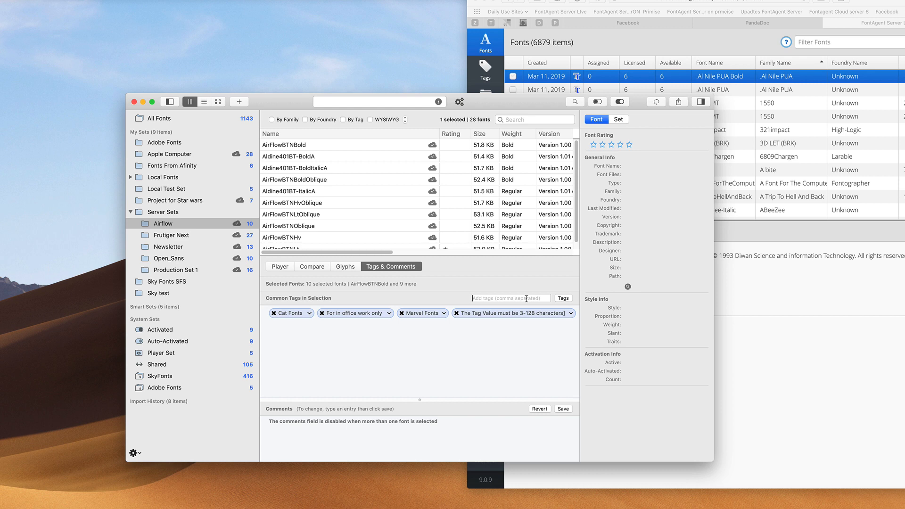
click(563, 299)
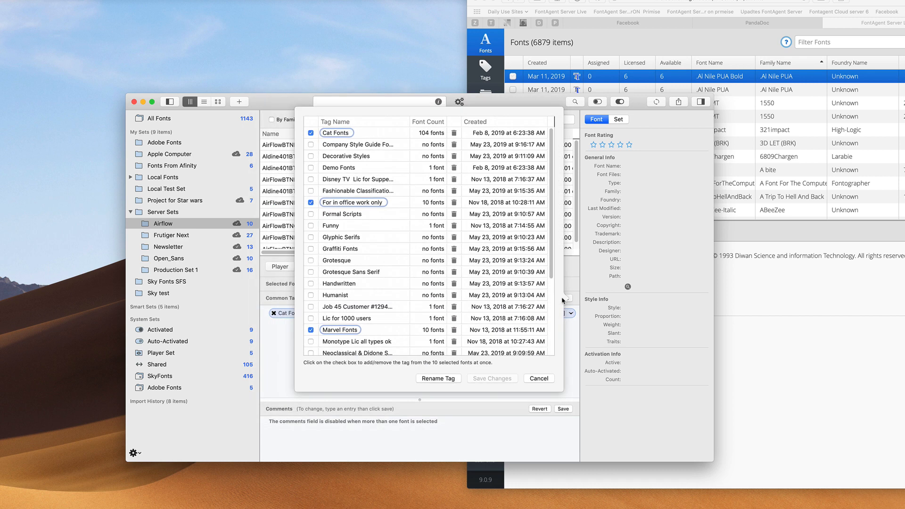
Check Grotesque and Graffiti Fonts in the tag list and save the changes
click(311, 261)
click(311, 248)
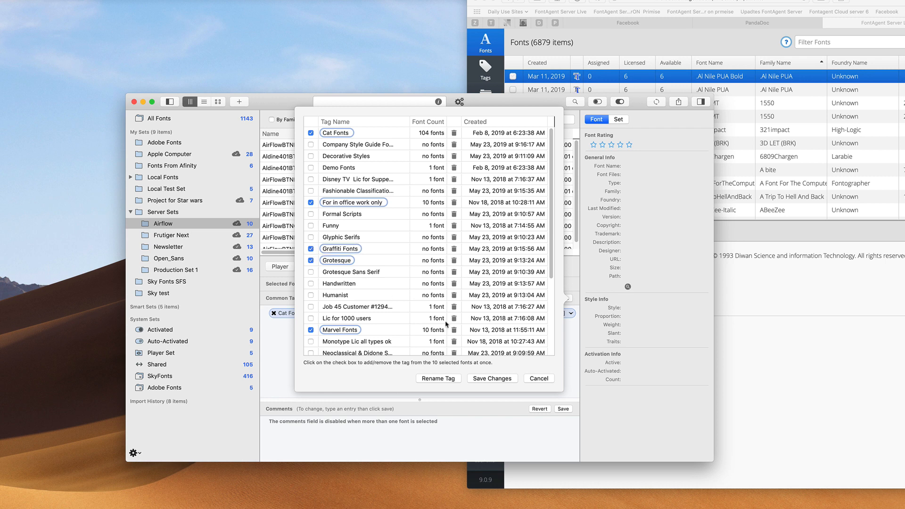
click(492, 378)
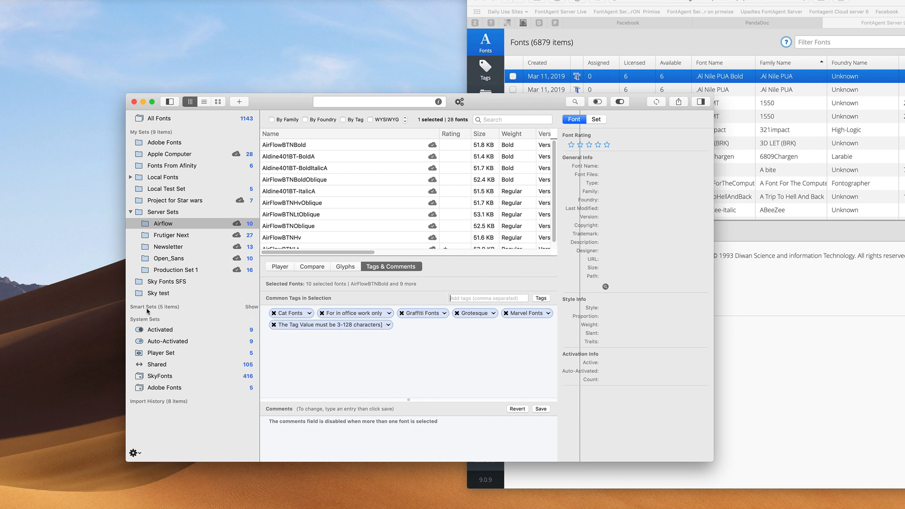
Expand the Smart Sets list, then minimize the FontAgent 9 window
click(252, 307)
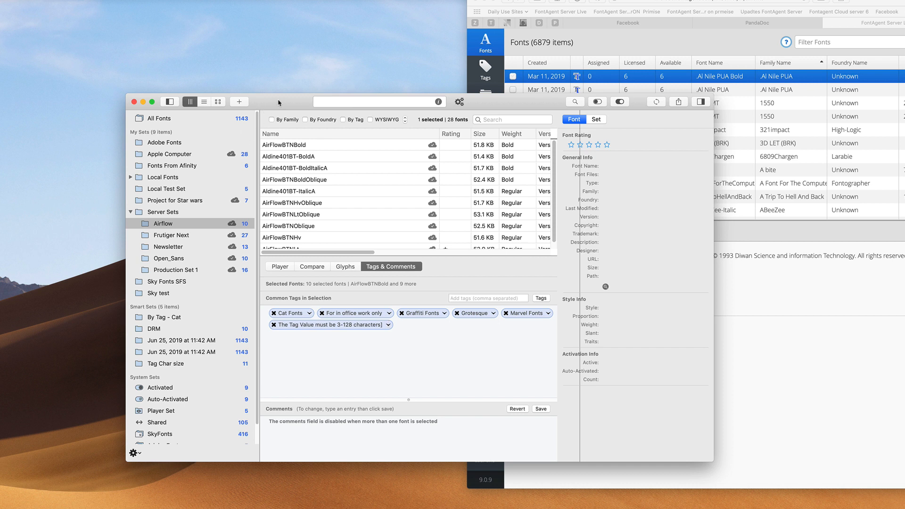
click(144, 103)
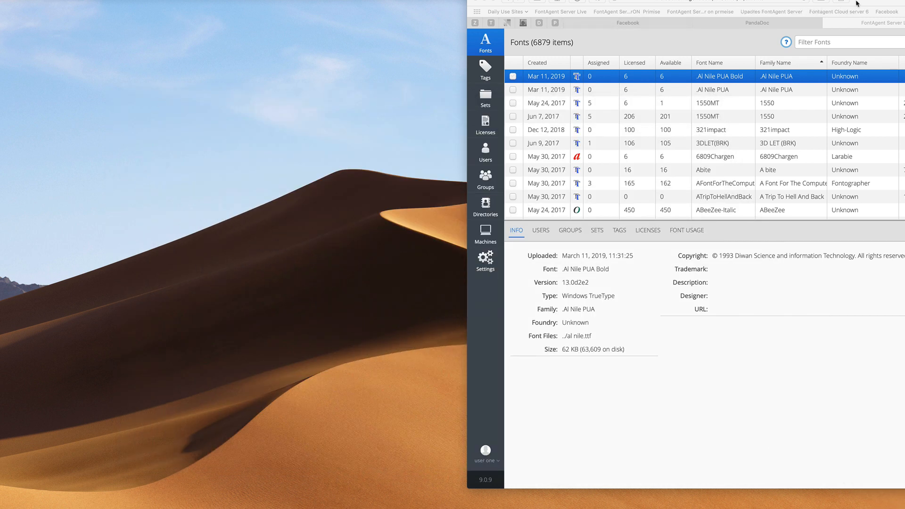
Center the server web page and open its Tags list, scrolling down to Grotesque
drag(856, 3, 549, 27)
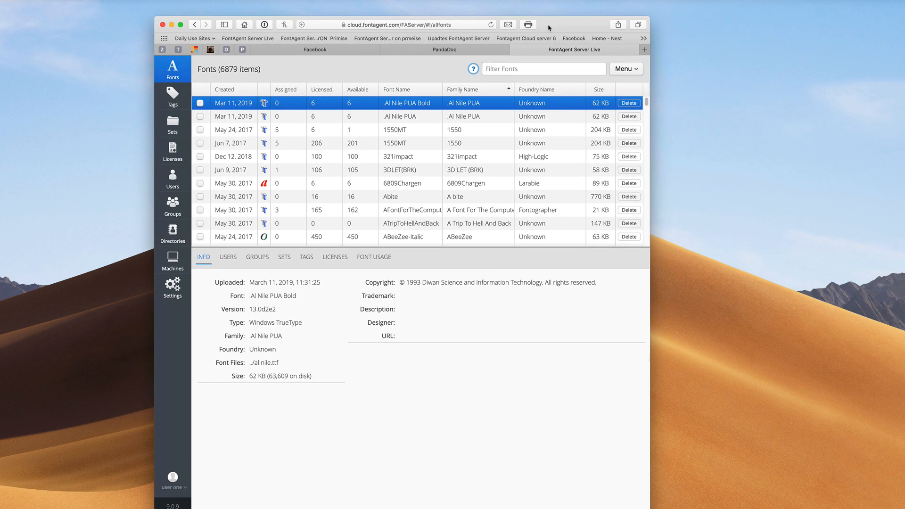
click(173, 96)
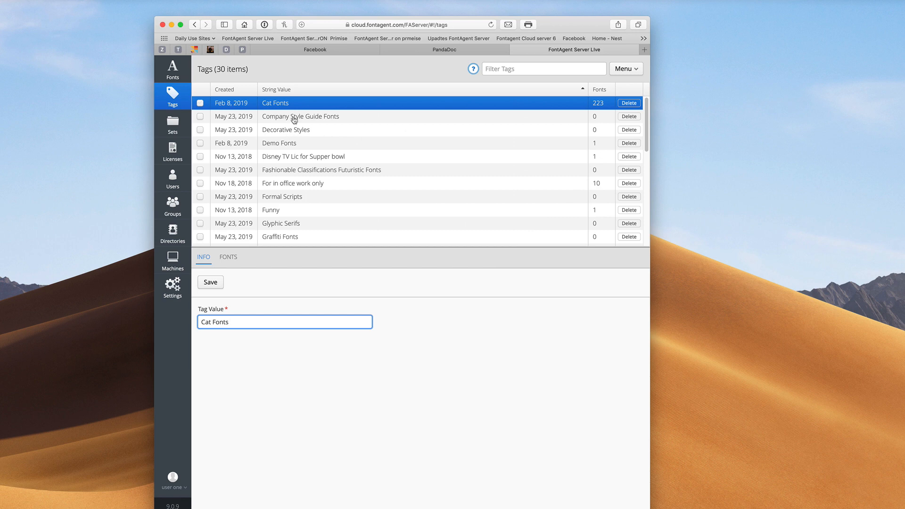
scroll(305, 165, down, 3)
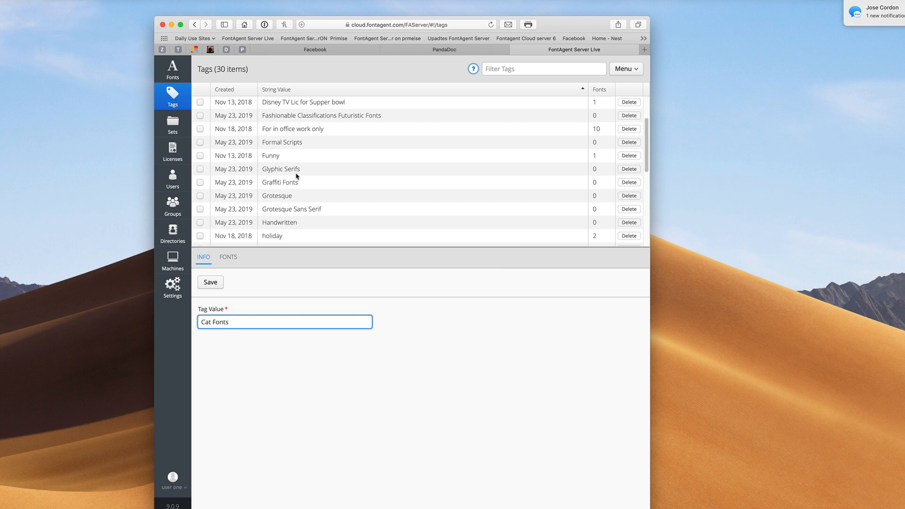
Select the Grotesque tag and open the font picker from its FONTS tab
click(293, 201)
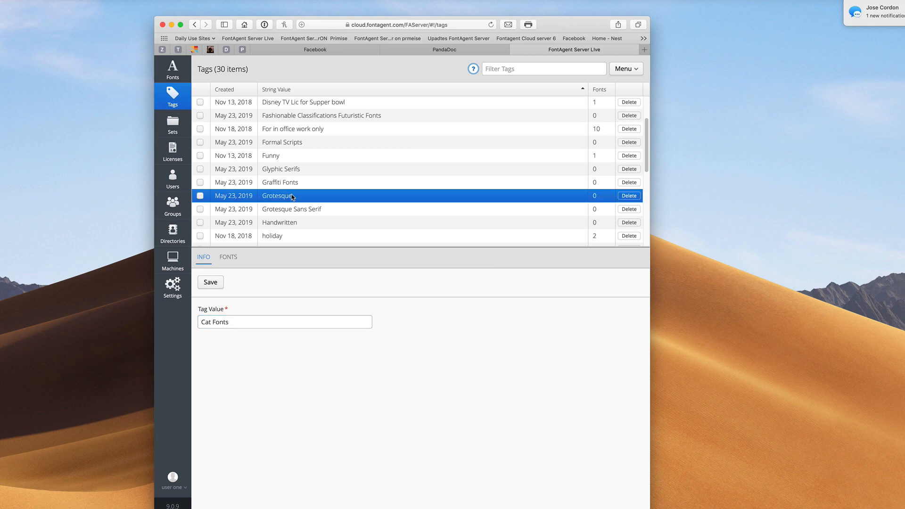
click(200, 193)
click(228, 257)
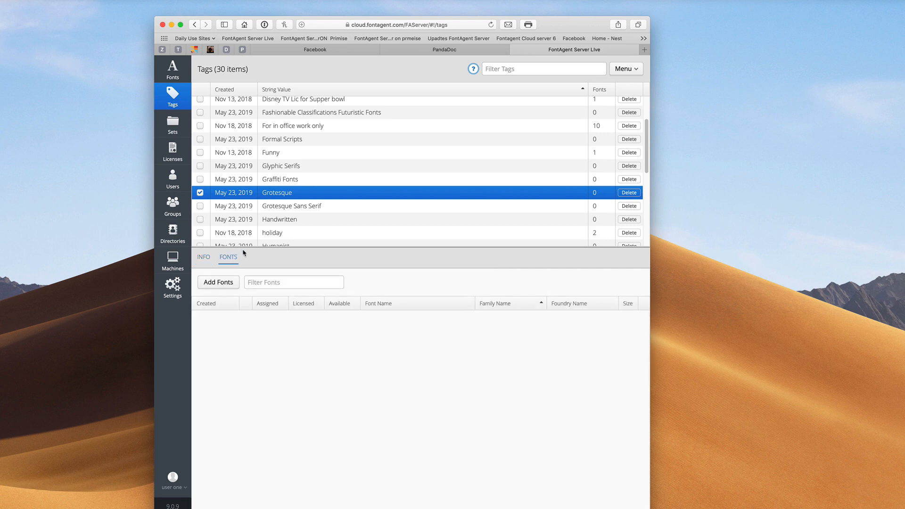
click(218, 281)
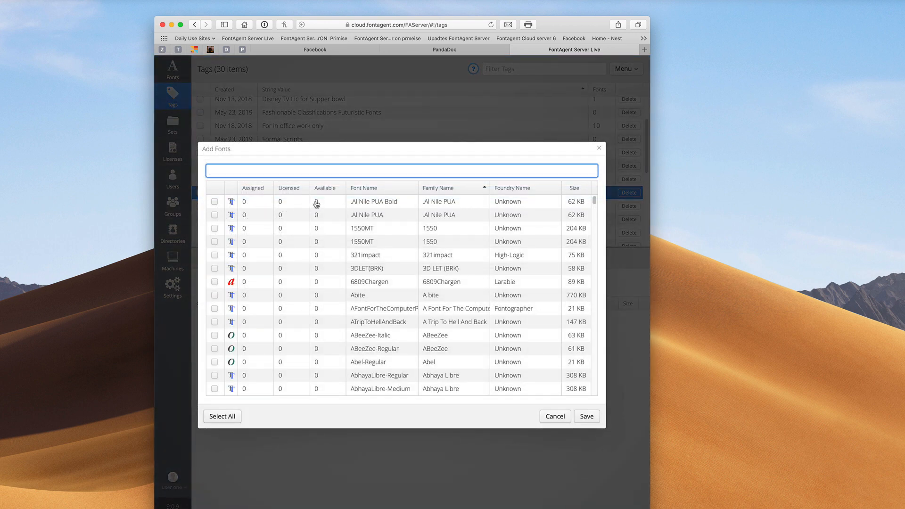
Search 'adobe', check the six AGaramondPro styles, and save them to Grotesque
text(adobe)
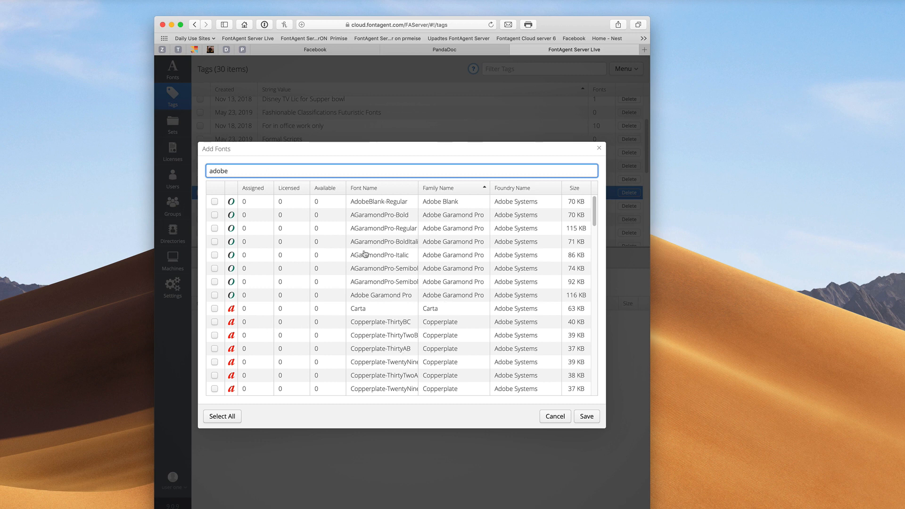
click(215, 215)
click(215, 228)
click(214, 241)
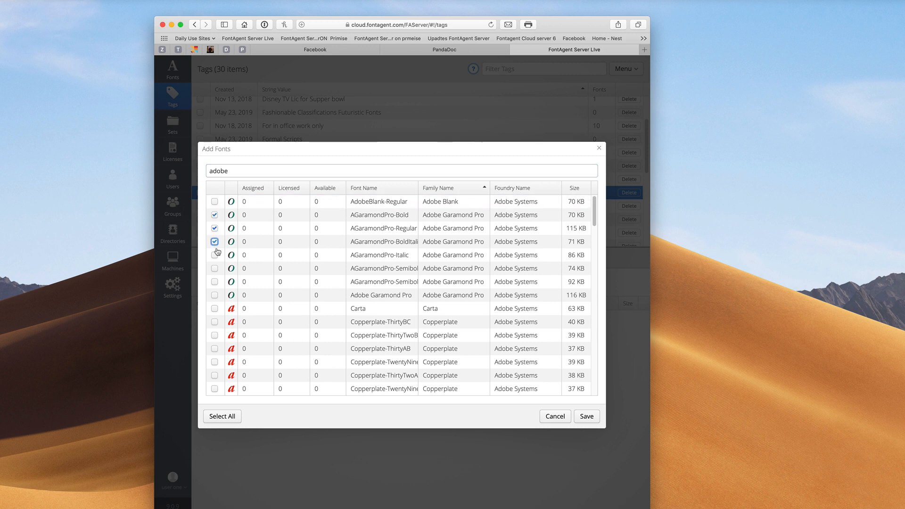
click(214, 254)
click(214, 268)
click(214, 282)
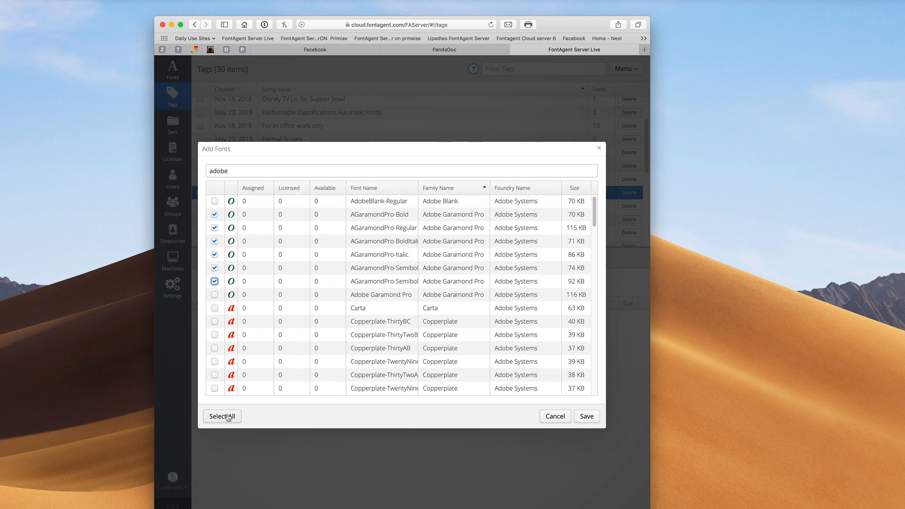
click(584, 416)
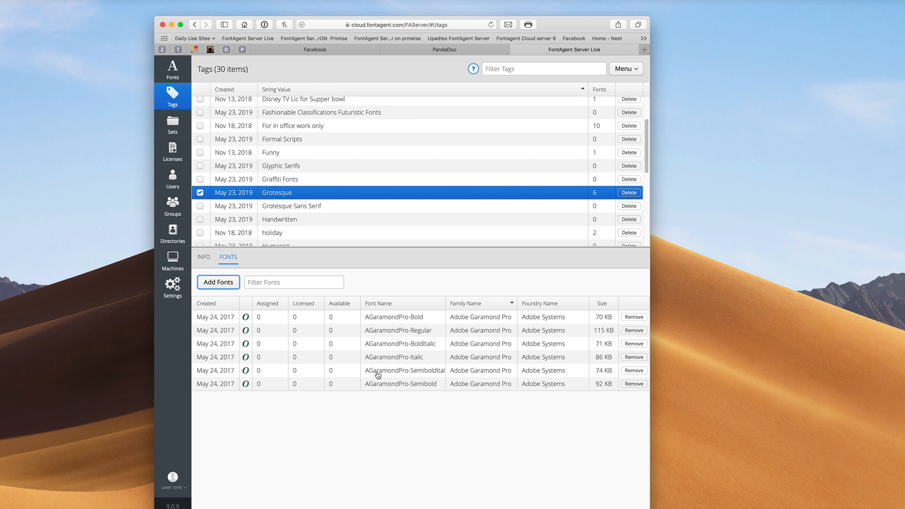
Select the Glyphic Serifs tag and scroll through the entire Tags list
click(271, 170)
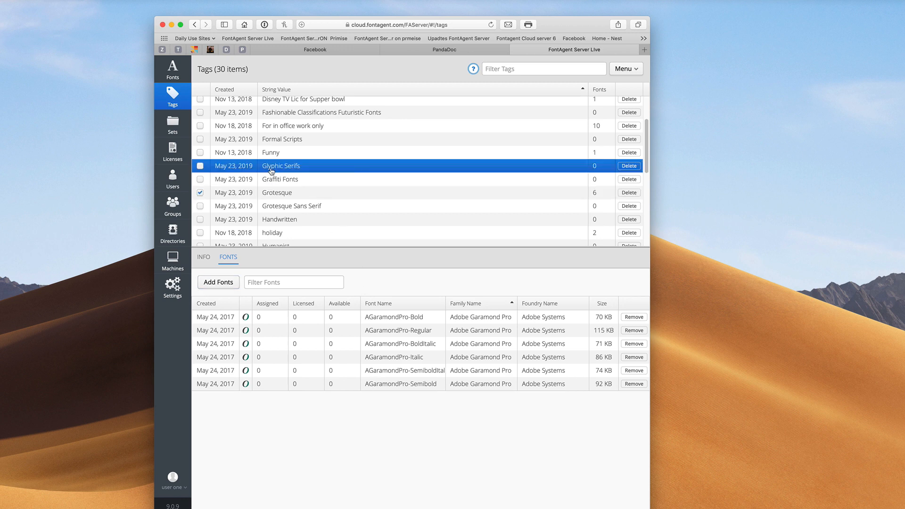
scroll(271, 177, up, 3)
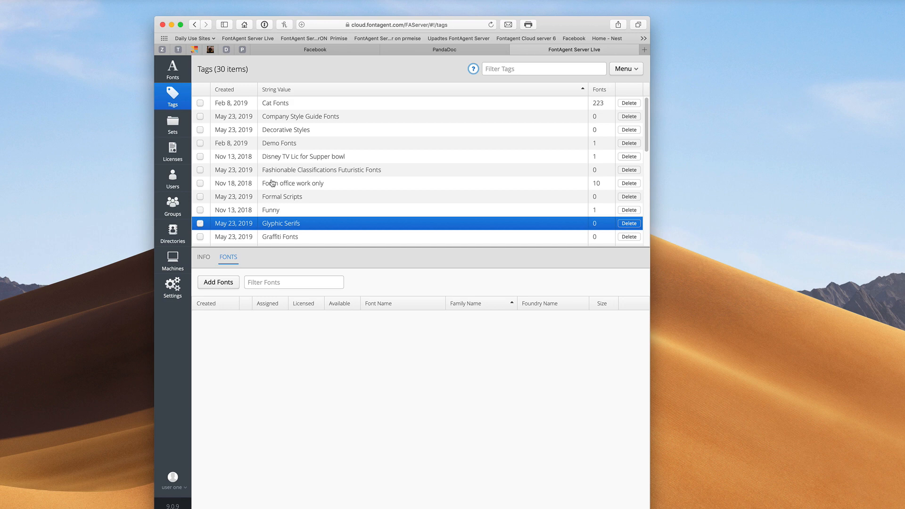
scroll(271, 184, down, 5)
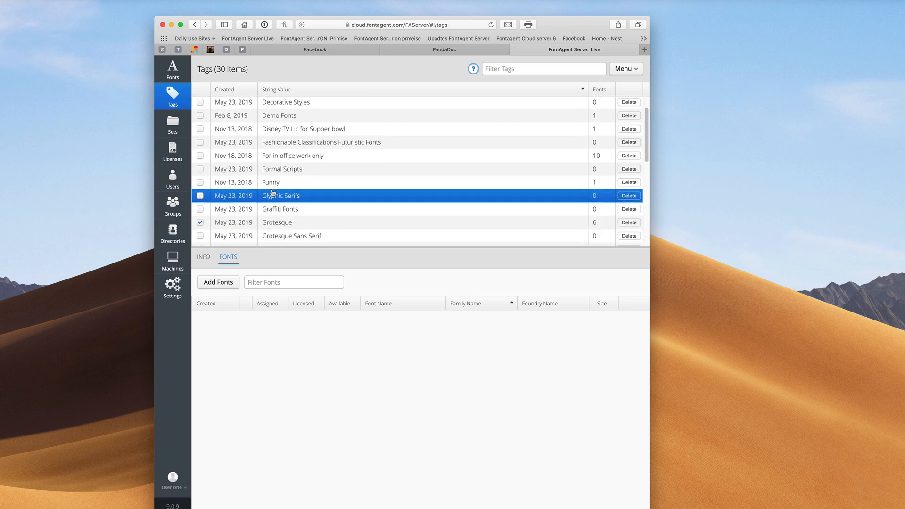
scroll(273, 192, down, 4)
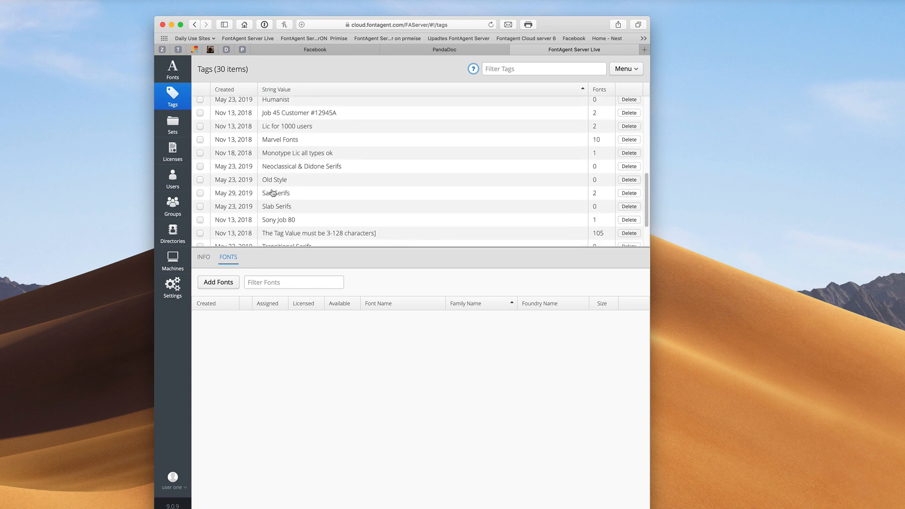